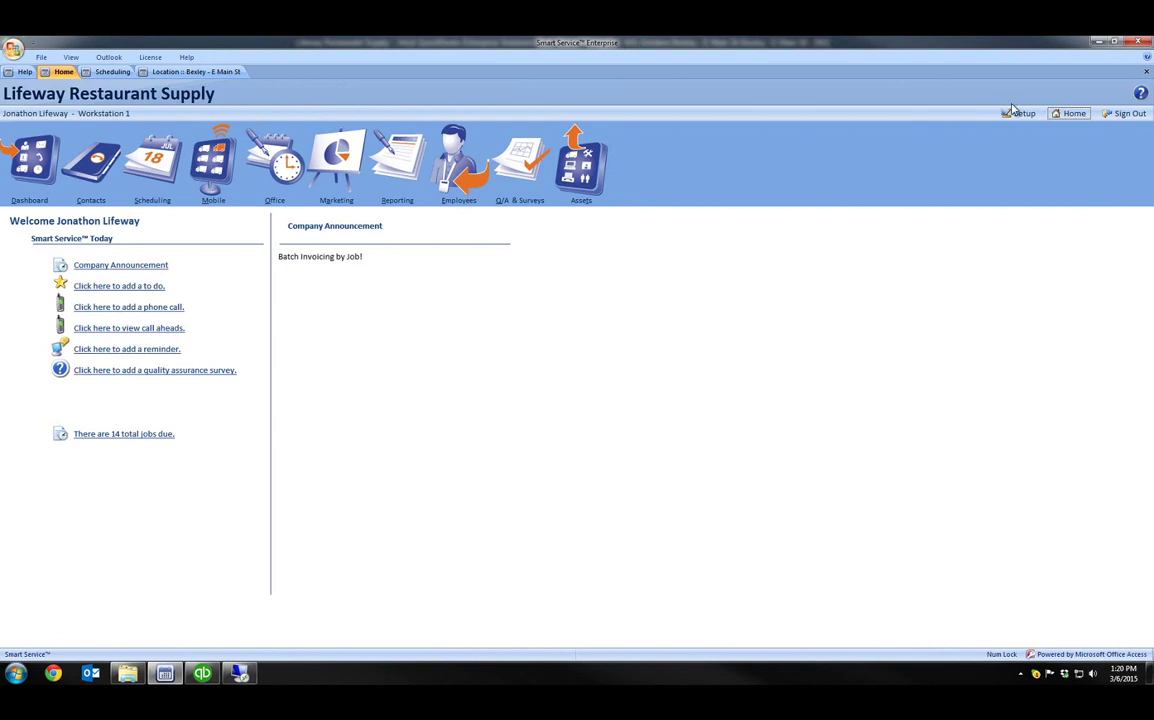
Step: Open the Upper Arlington job scheduled on Friday, March 6 from the weekly schedule
{"action": "left_click", "coordinate": [153, 155]}
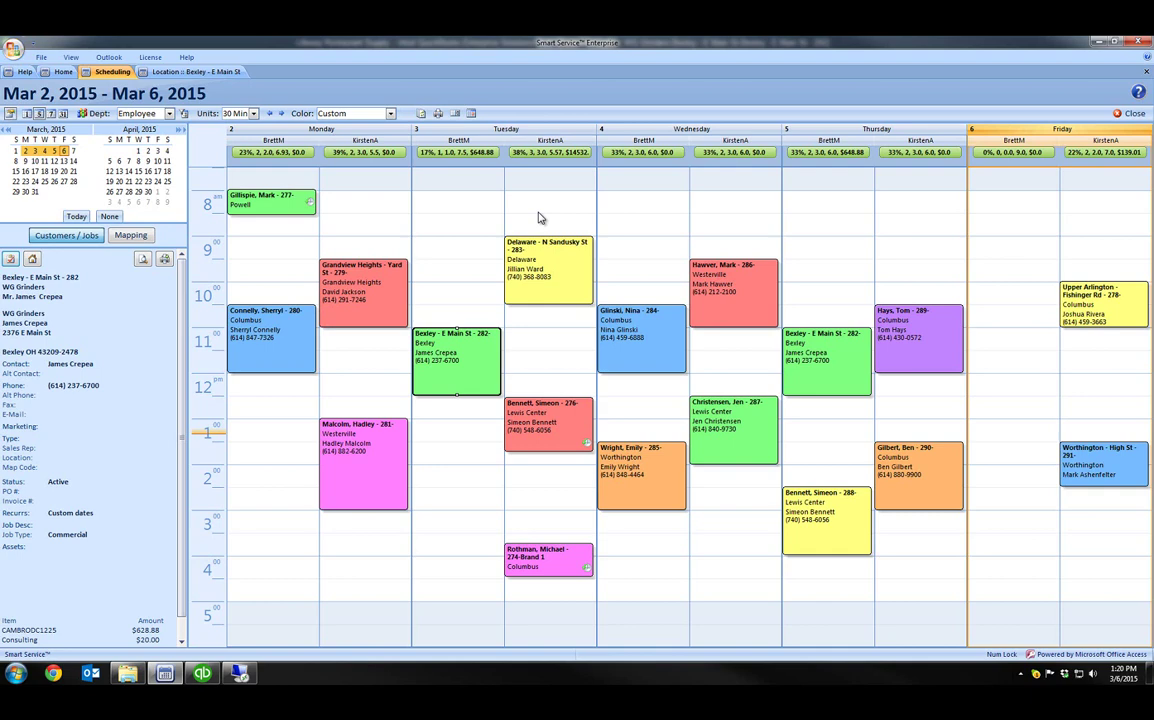
{"action": "left_click", "coordinate": [1083, 314]}
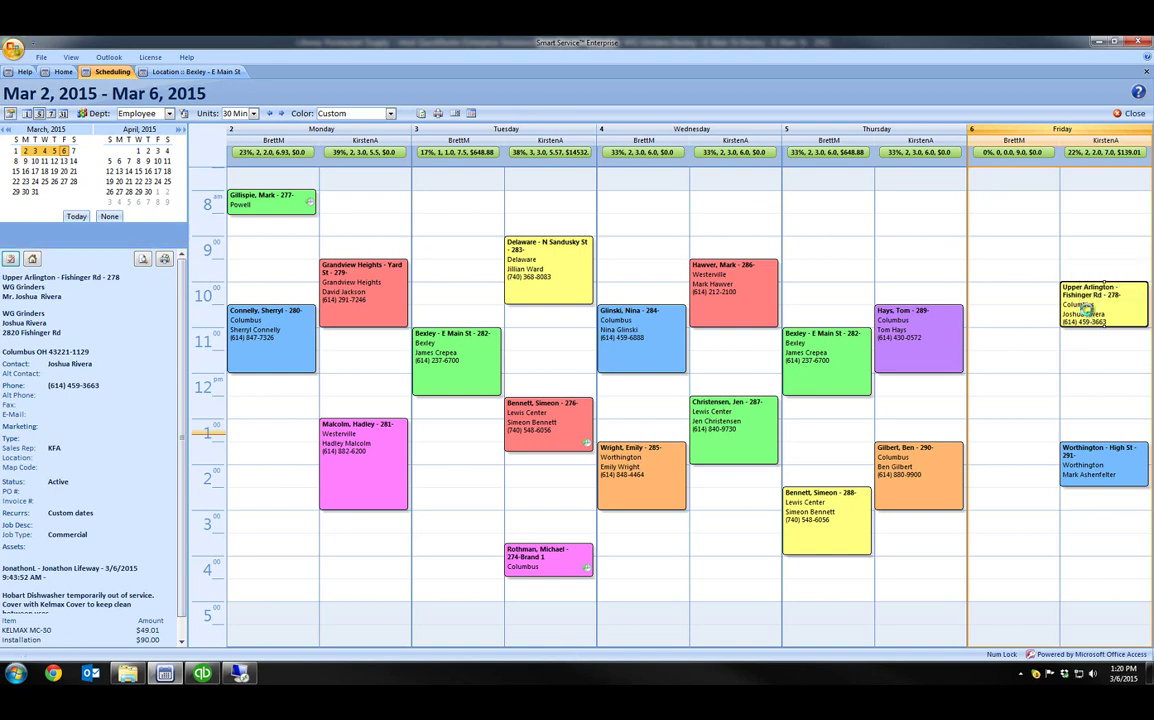
{"action": "double_click", "coordinate": [1092, 312]}
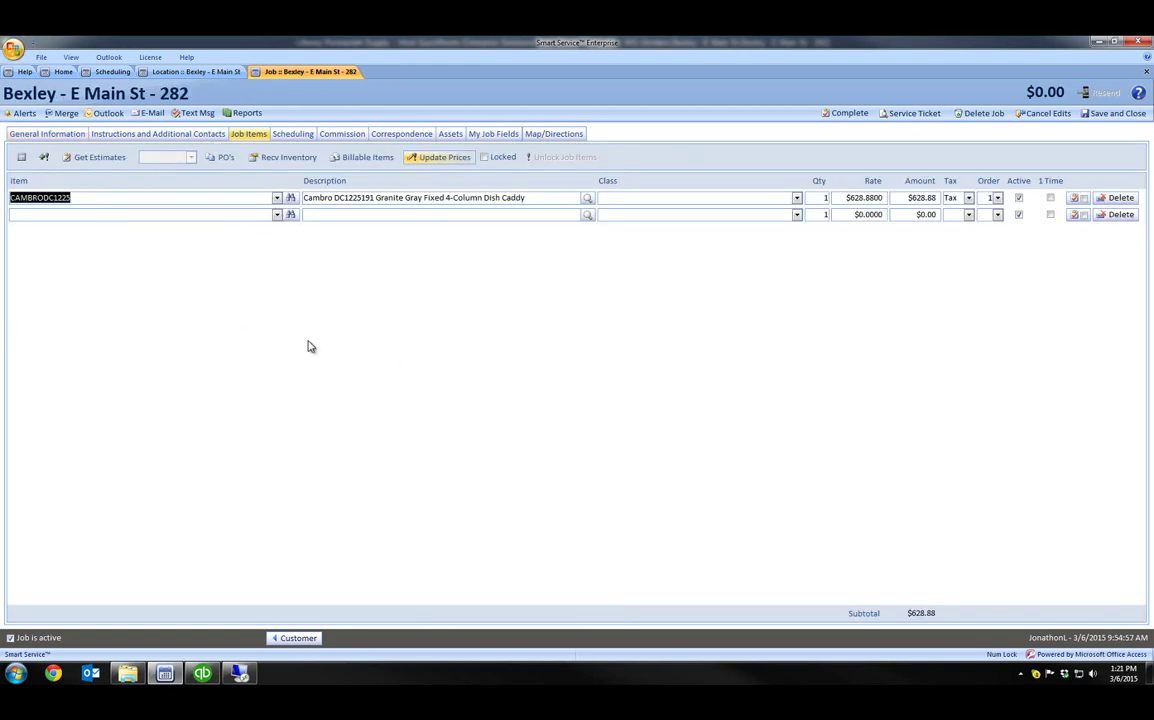
Step: Add the Consulting item to the Bexley job's items with its default quantity and rate
{"action": "left_click", "coordinate": [109, 214]}
{"action": "type", "text": "consulting"}
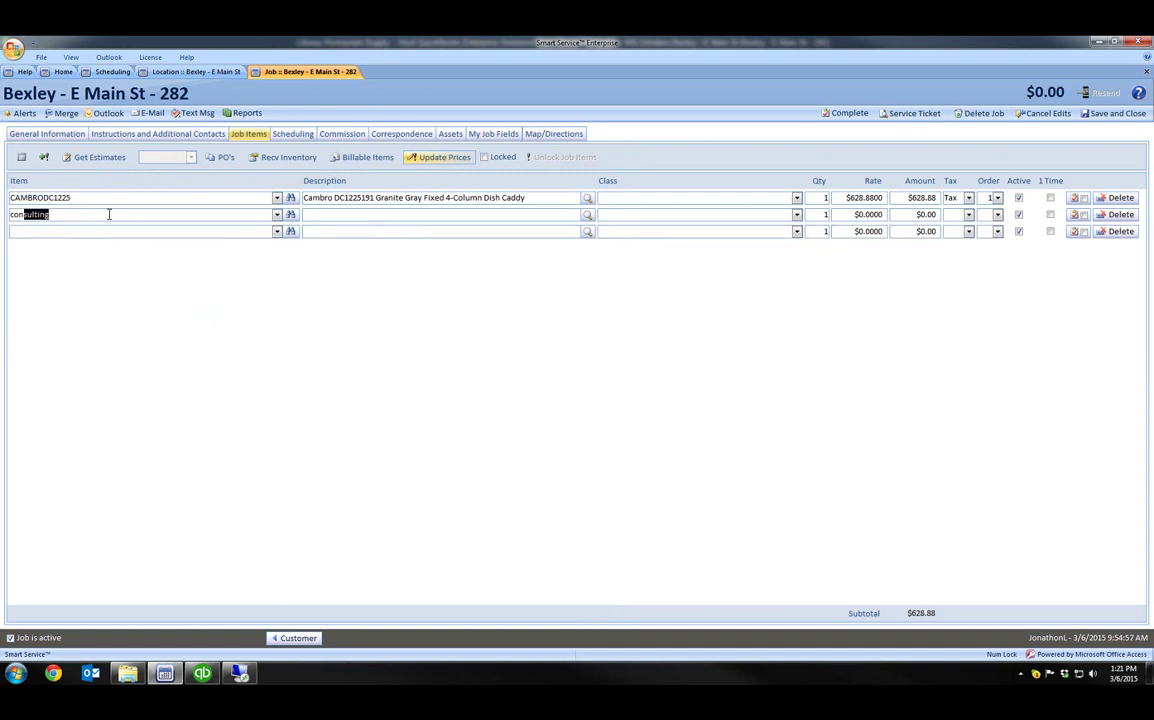
{"action": "key", "text": "Tab"}
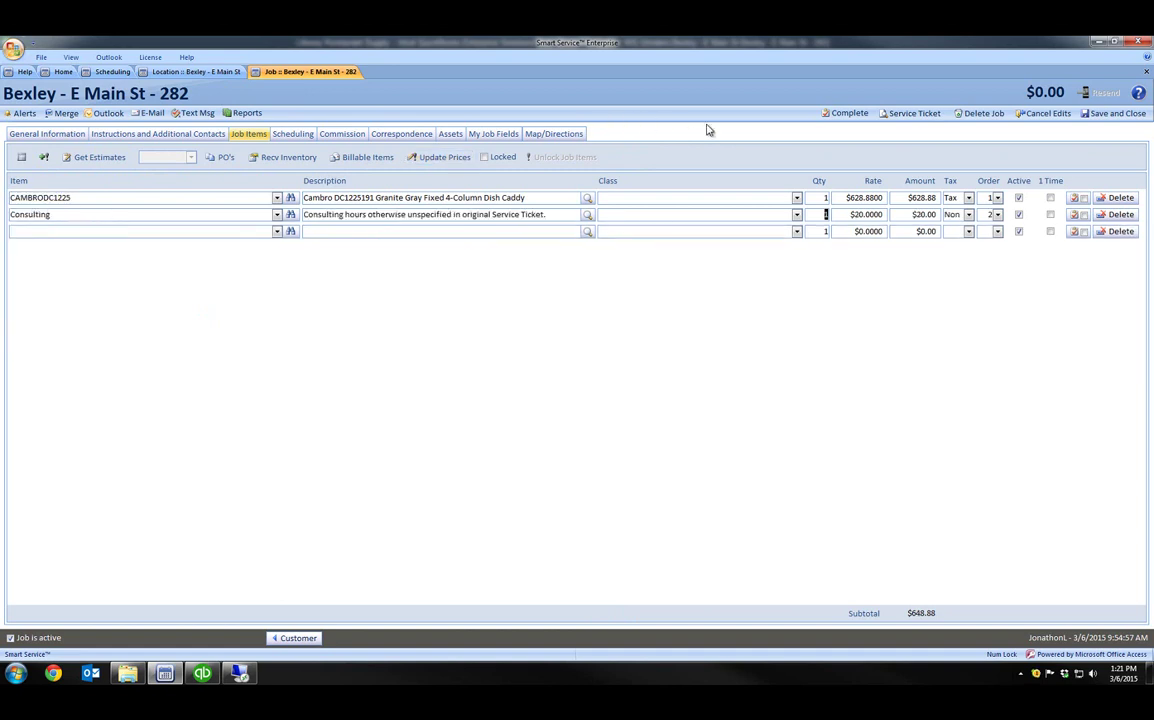
Step: Complete the Bexley job and post its 3/3/2015 and 3/5/2015 work orders to QuickBooks
{"action": "left_click", "coordinate": [845, 115]}
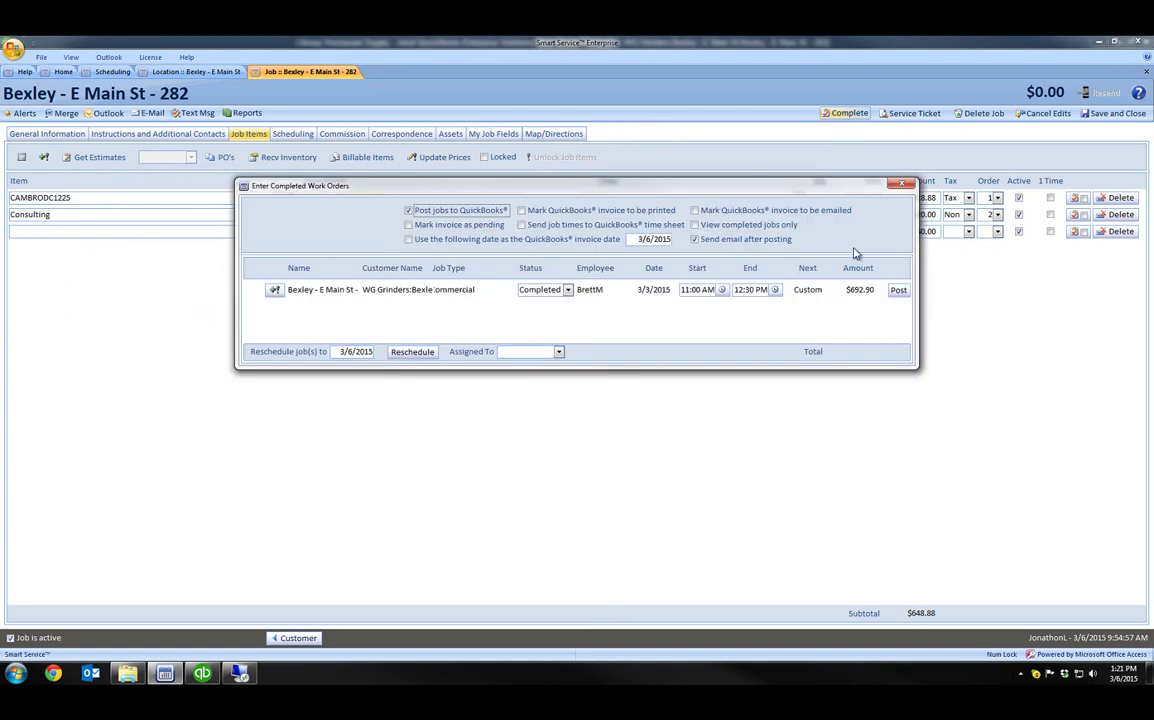
{"action": "left_click", "coordinate": [897, 290]}
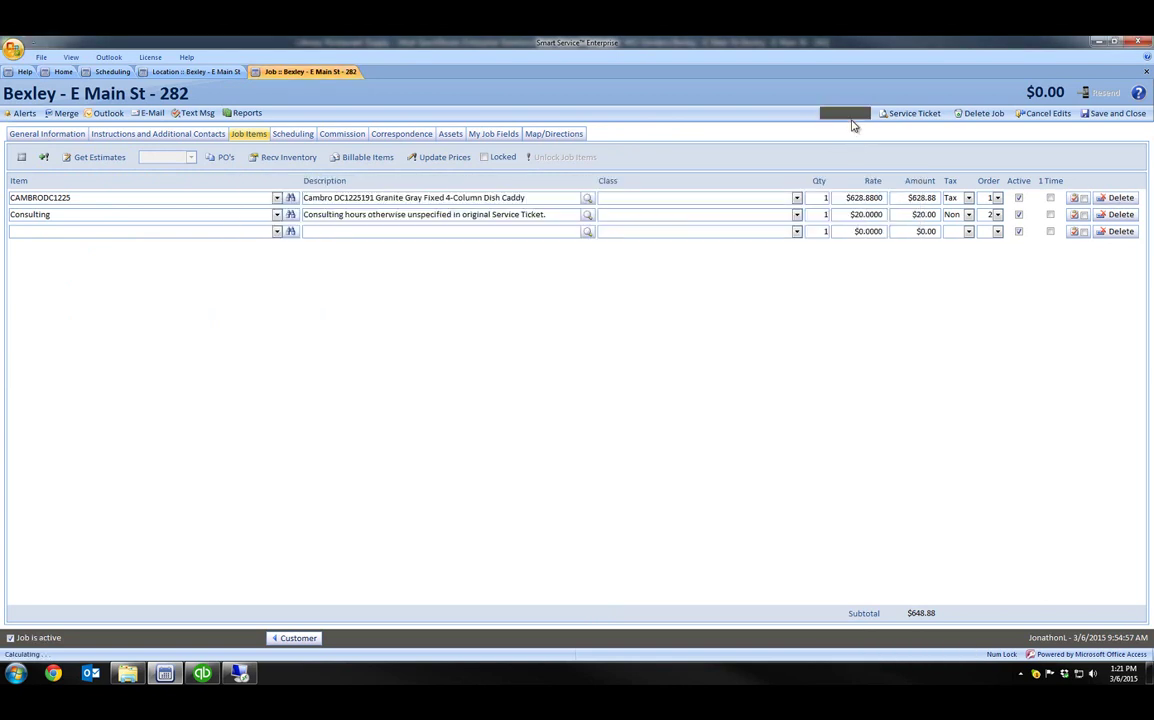
{"action": "left_click", "coordinate": [848, 113]}
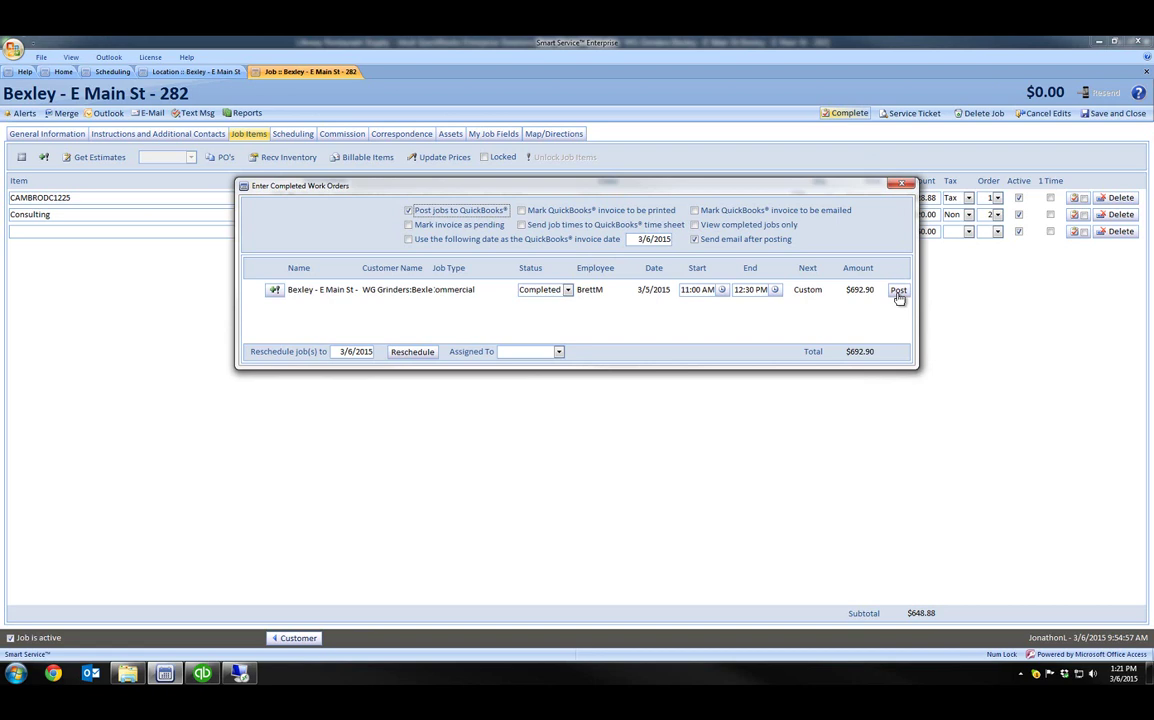
{"action": "left_click", "coordinate": [897, 290]}
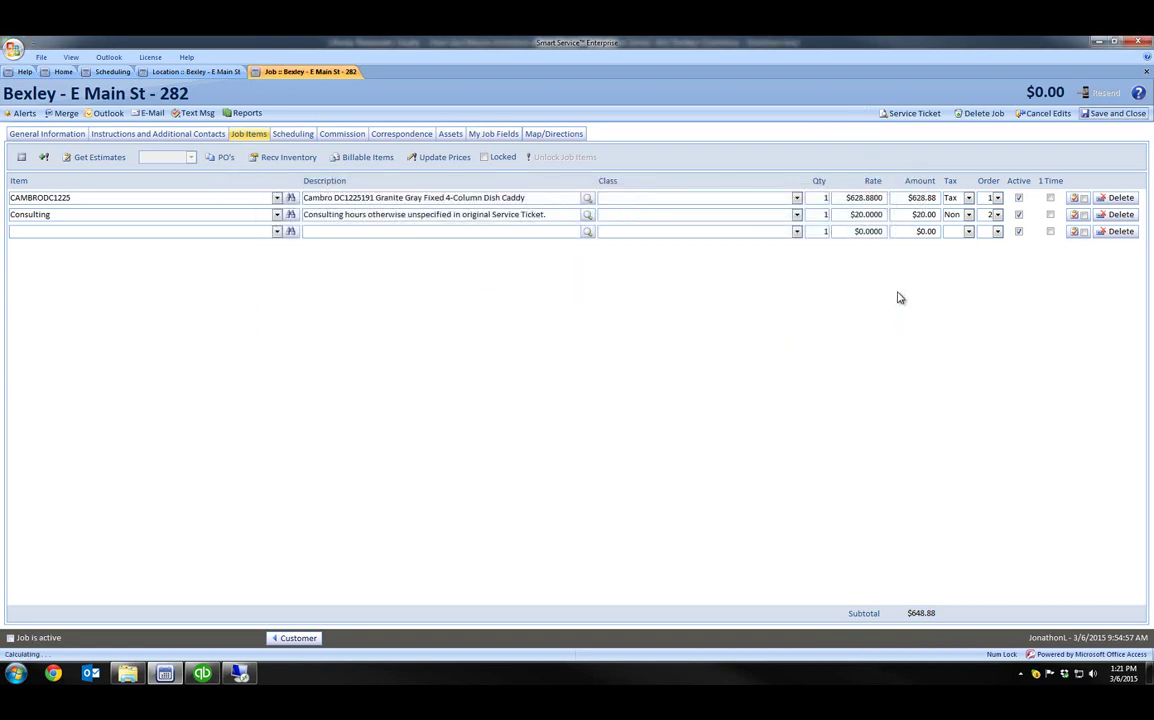
Step: Review the invoice style options in the Bexley job's general information
{"action": "left_click", "coordinate": [37, 136]}
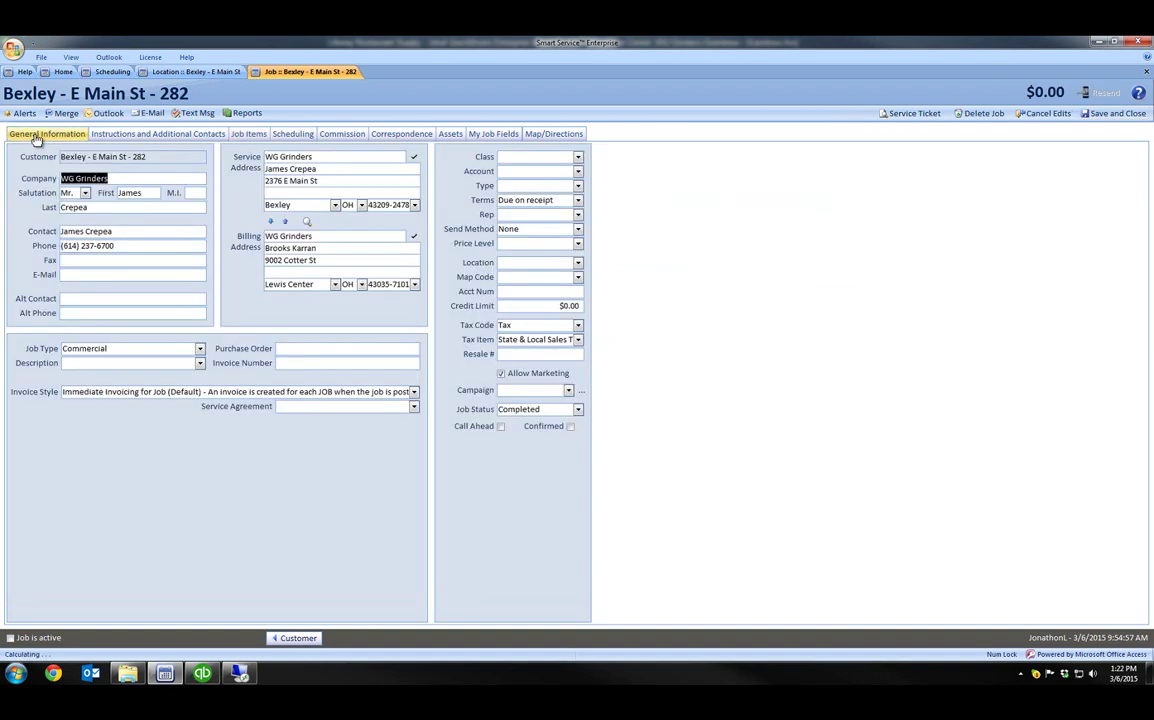
{"action": "left_click", "coordinate": [414, 392]}
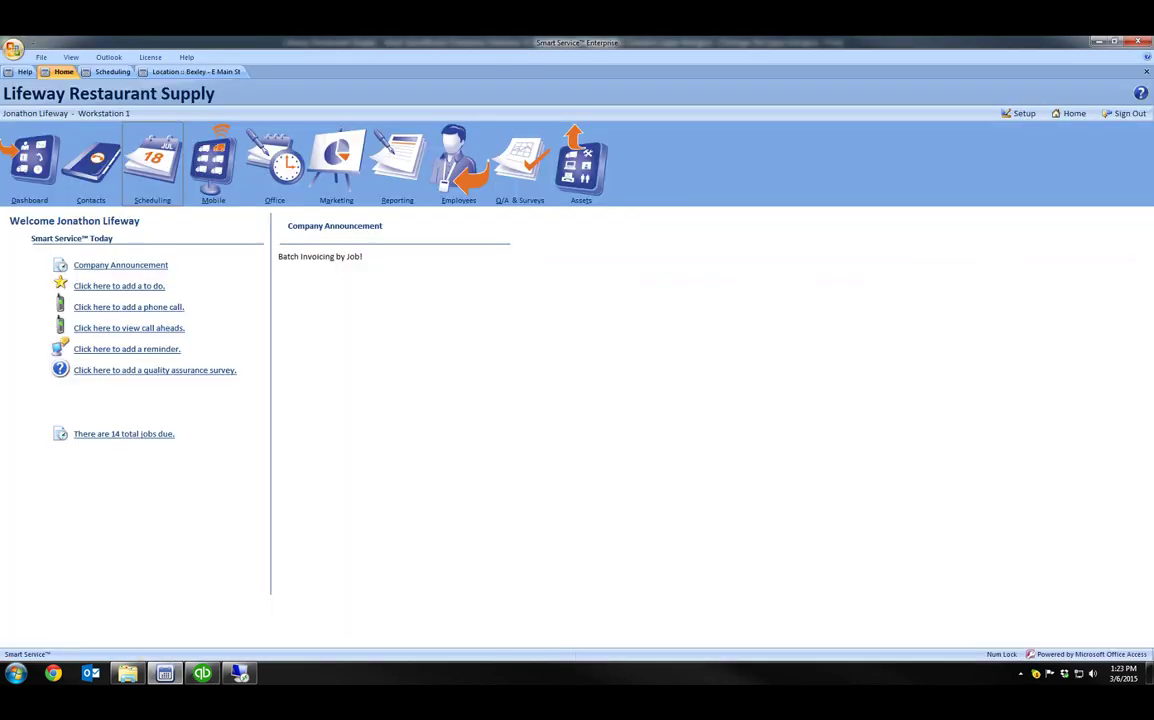
Step: Open Friday's Upper Arlington job from the schedule and set its invoice style to Batch Invoicing for Job
{"action": "left_click", "coordinate": [100, 72]}
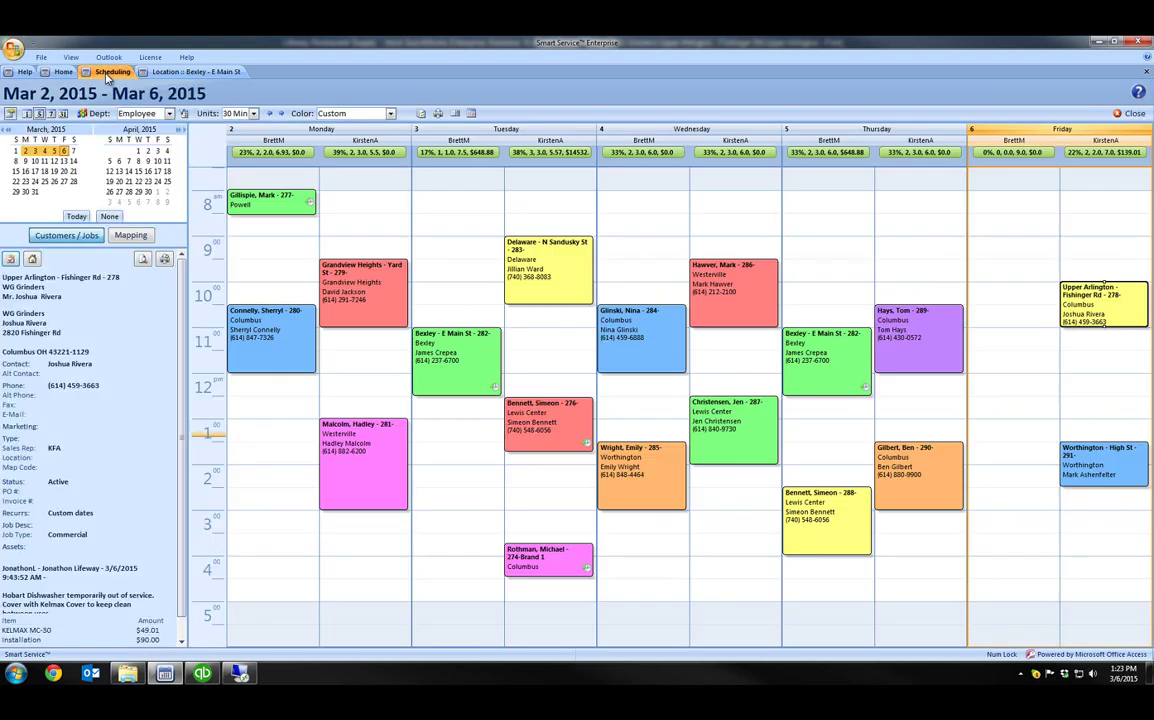
{"action": "double_click", "coordinate": [1113, 317]}
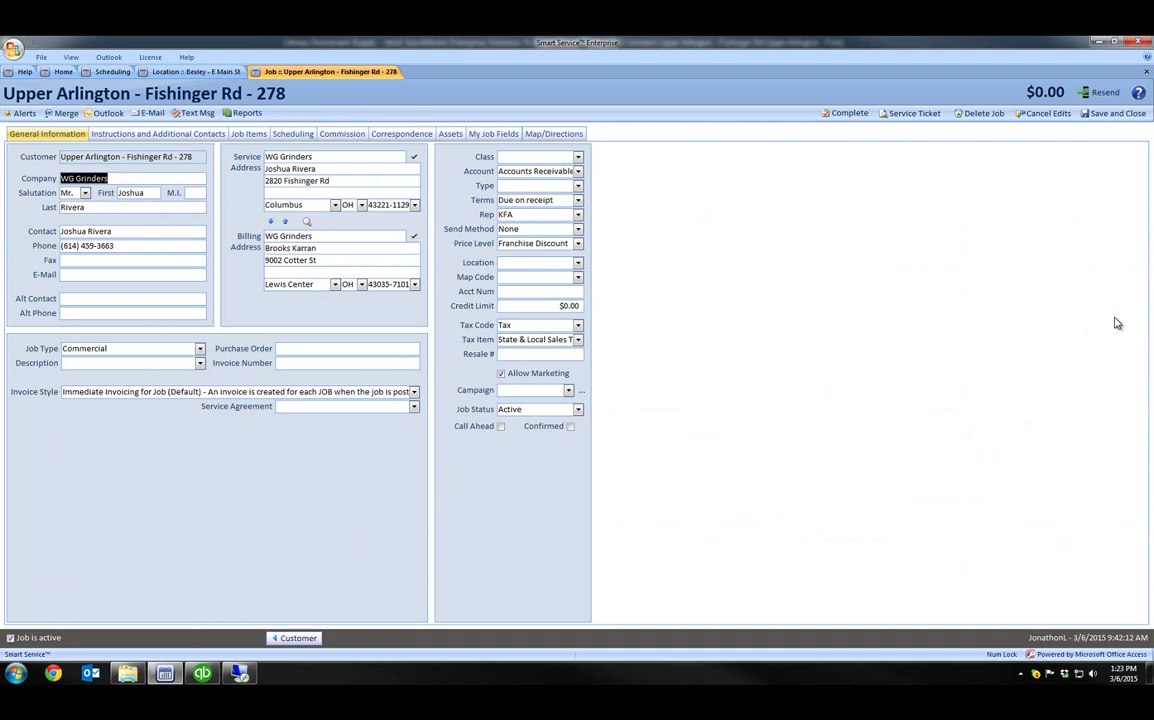
{"action": "left_click", "coordinate": [414, 392]}
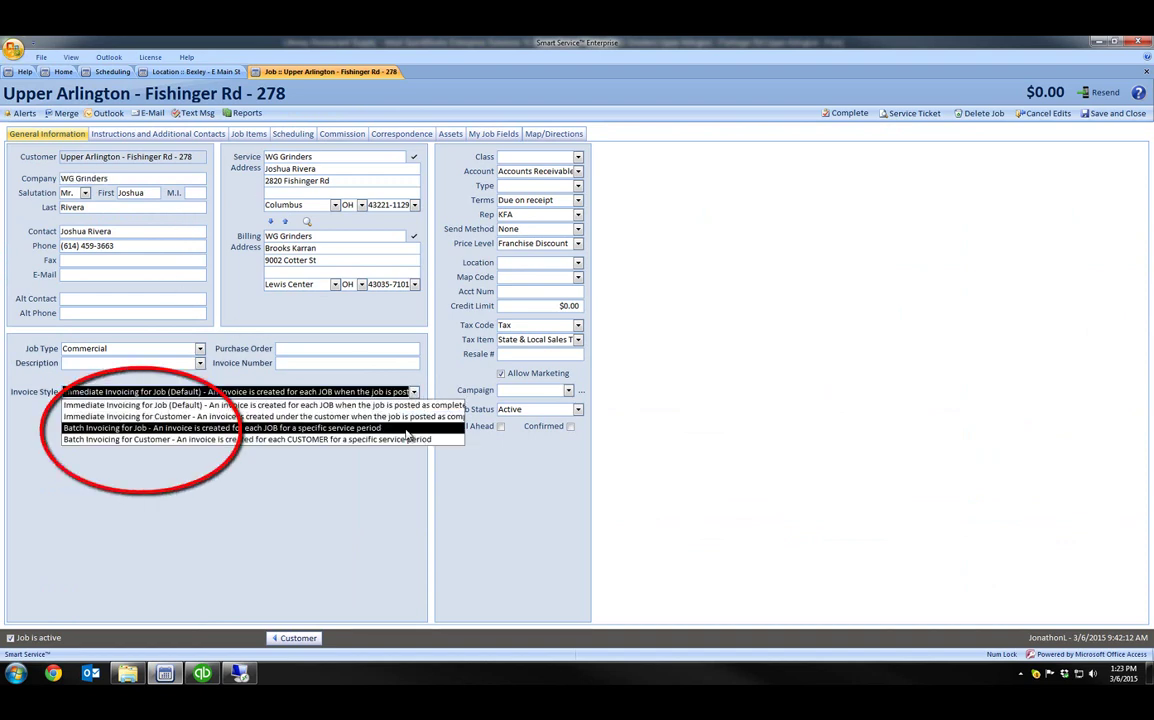
{"action": "left_click", "coordinate": [406, 431]}
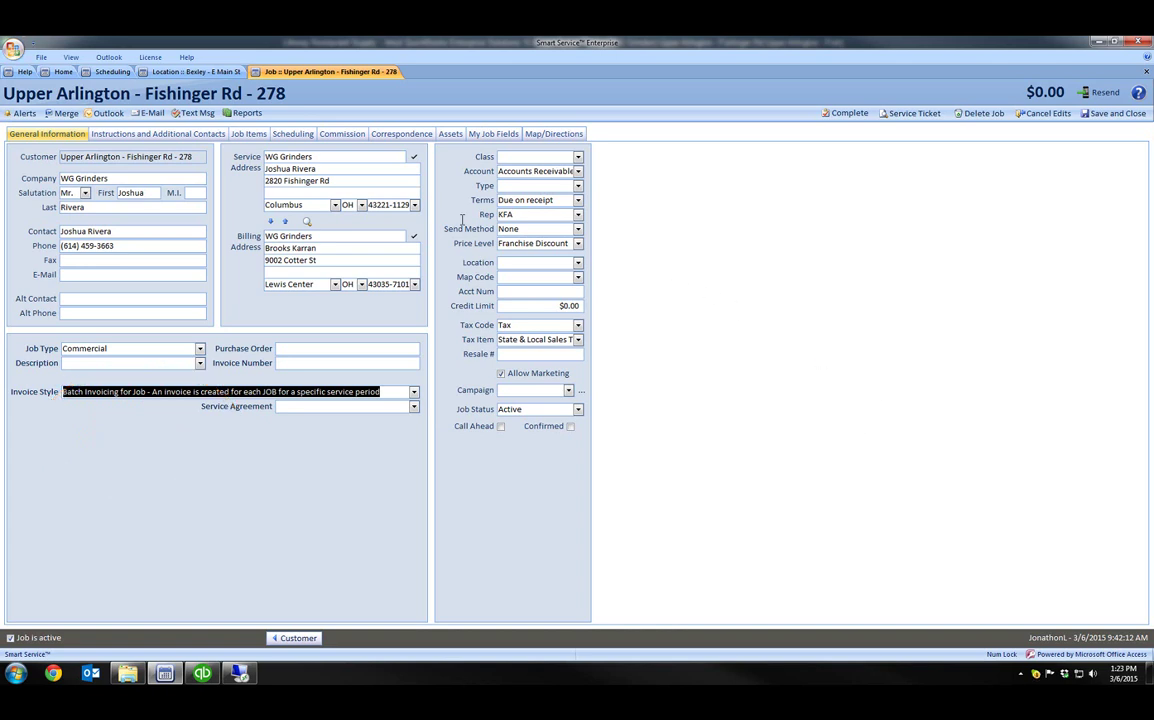
Step: Add 3/9/2015 as an additional date for the job and mark the KELMAX MC-30 and Installation items as one-time
{"action": "left_click", "coordinate": [288, 134]}
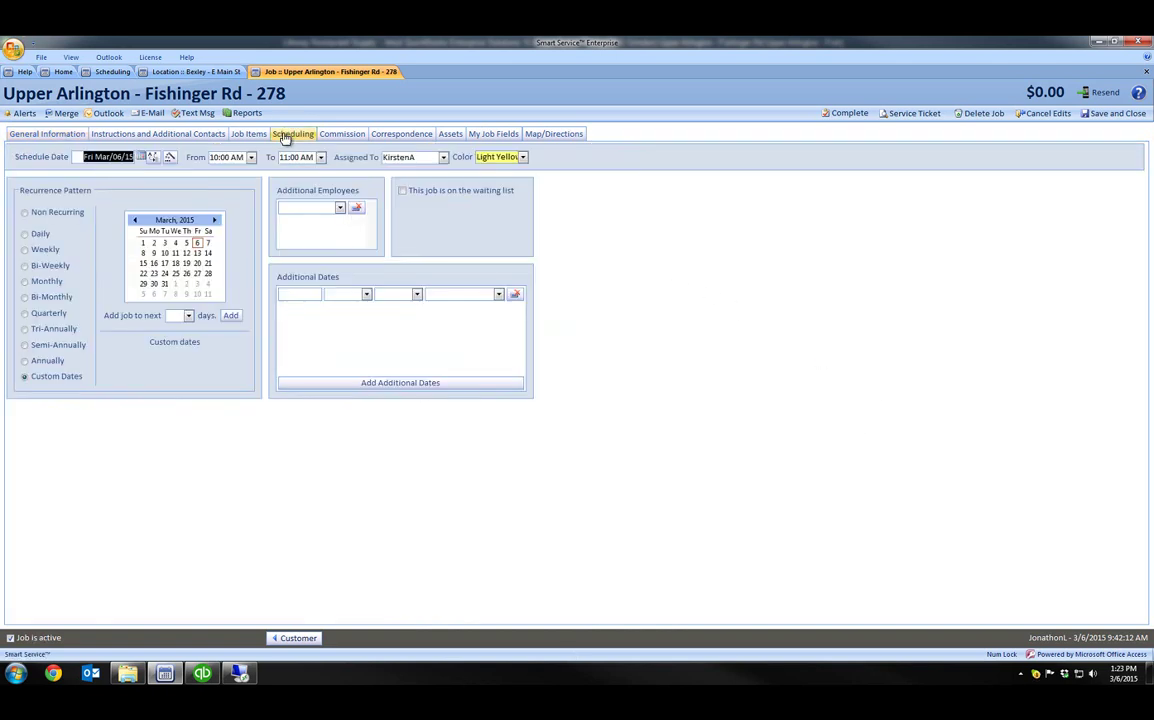
{"action": "left_click", "coordinate": [155, 255]}
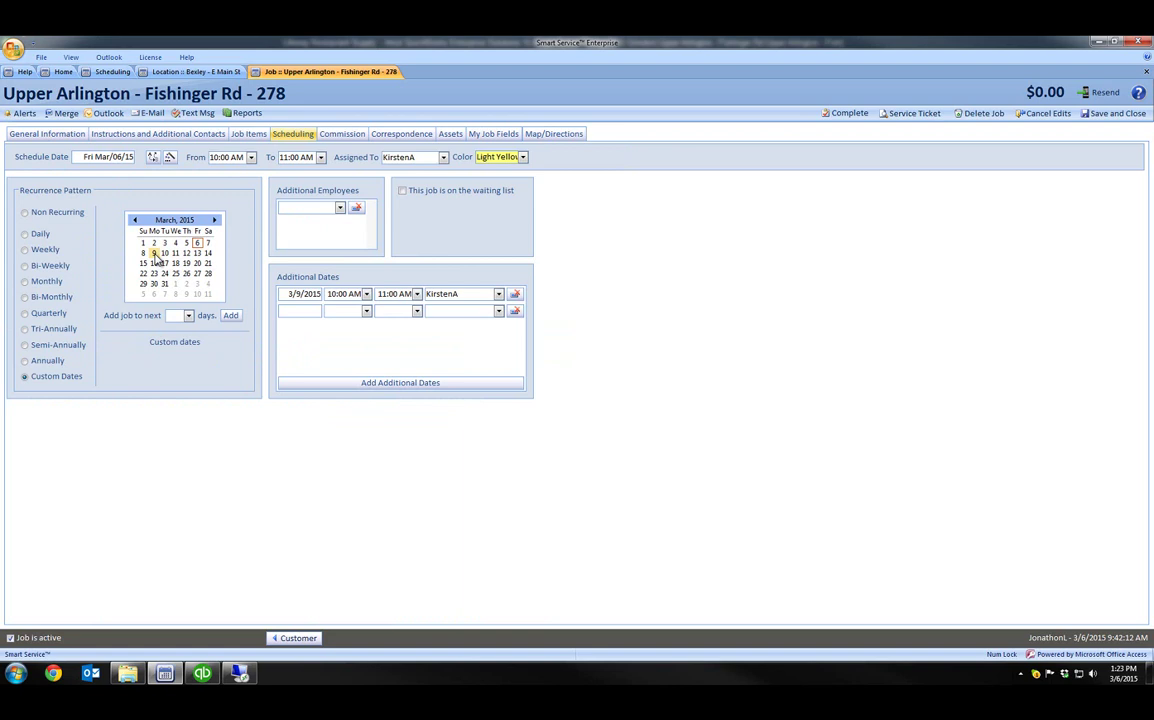
{"action": "left_click", "coordinate": [247, 134]}
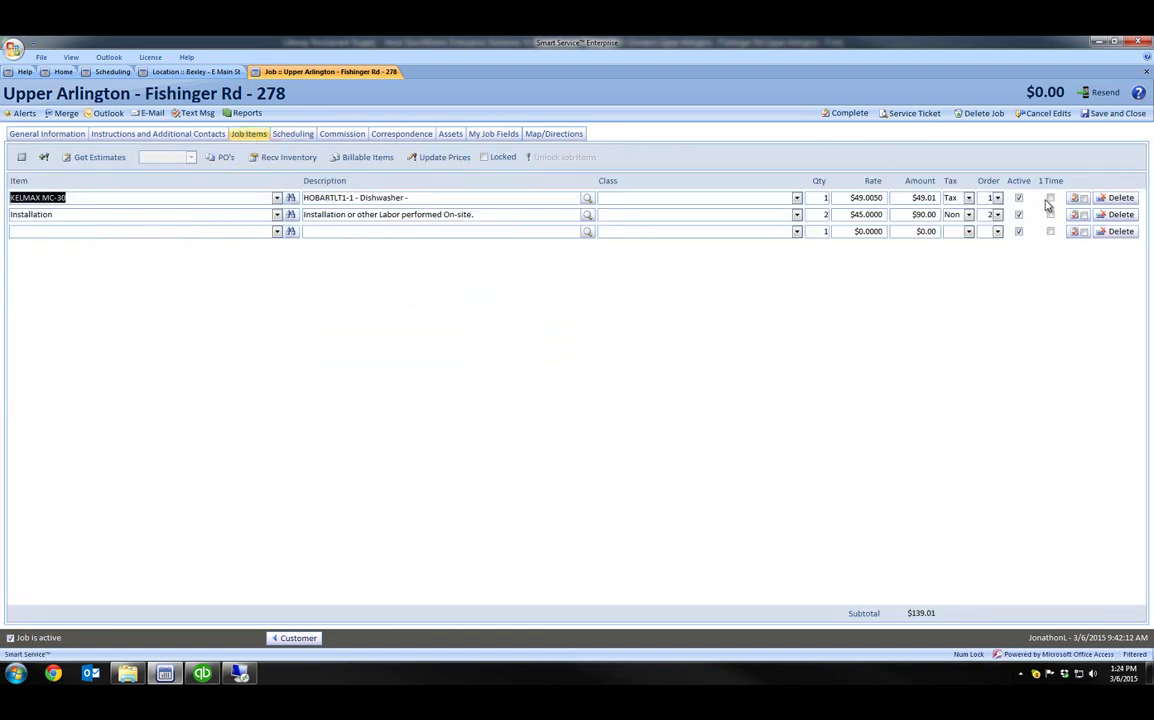
{"action": "left_click", "coordinate": [1050, 198]}
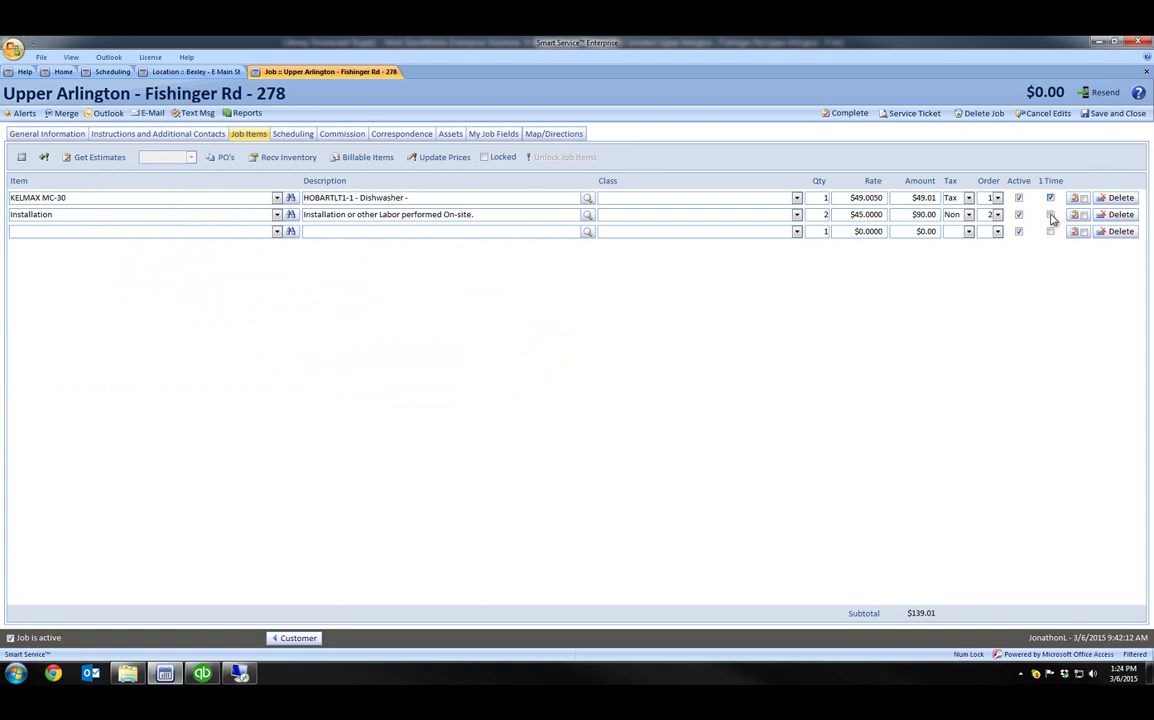
{"action": "left_click", "coordinate": [1050, 215]}
Step: Post the Upper Arlington job's 3/6/2015 work order as completed, and save and close the job
{"action": "left_click", "coordinate": [849, 114]}
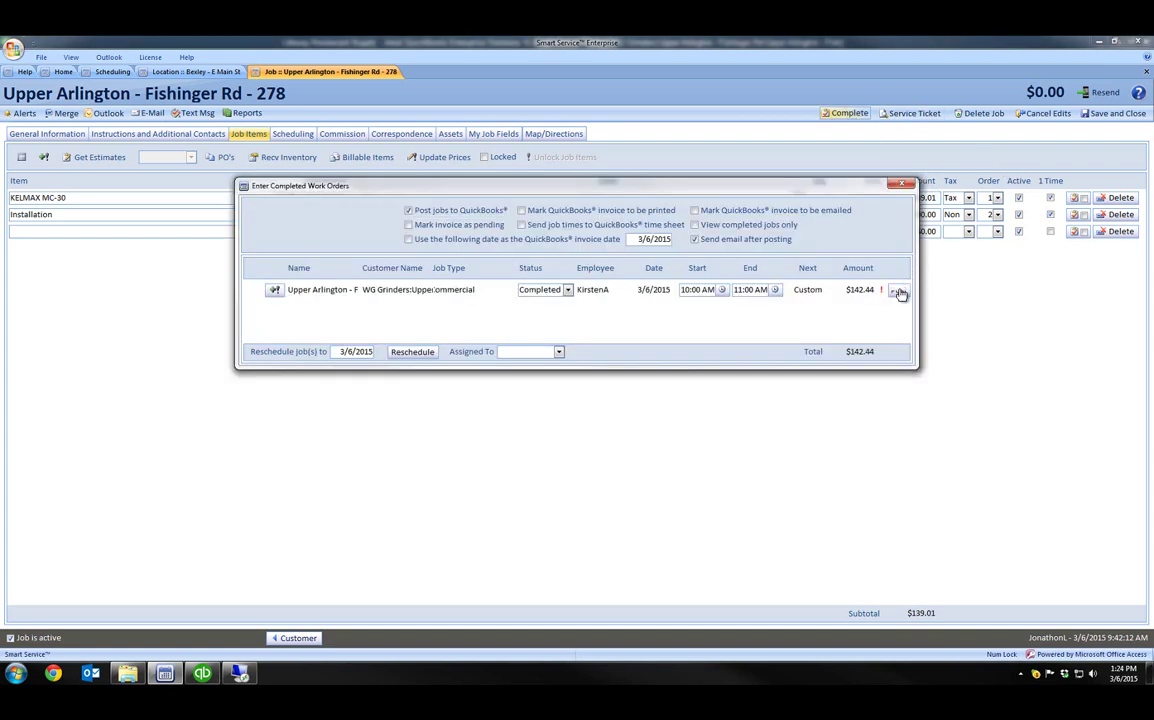
{"action": "left_click", "coordinate": [899, 291]}
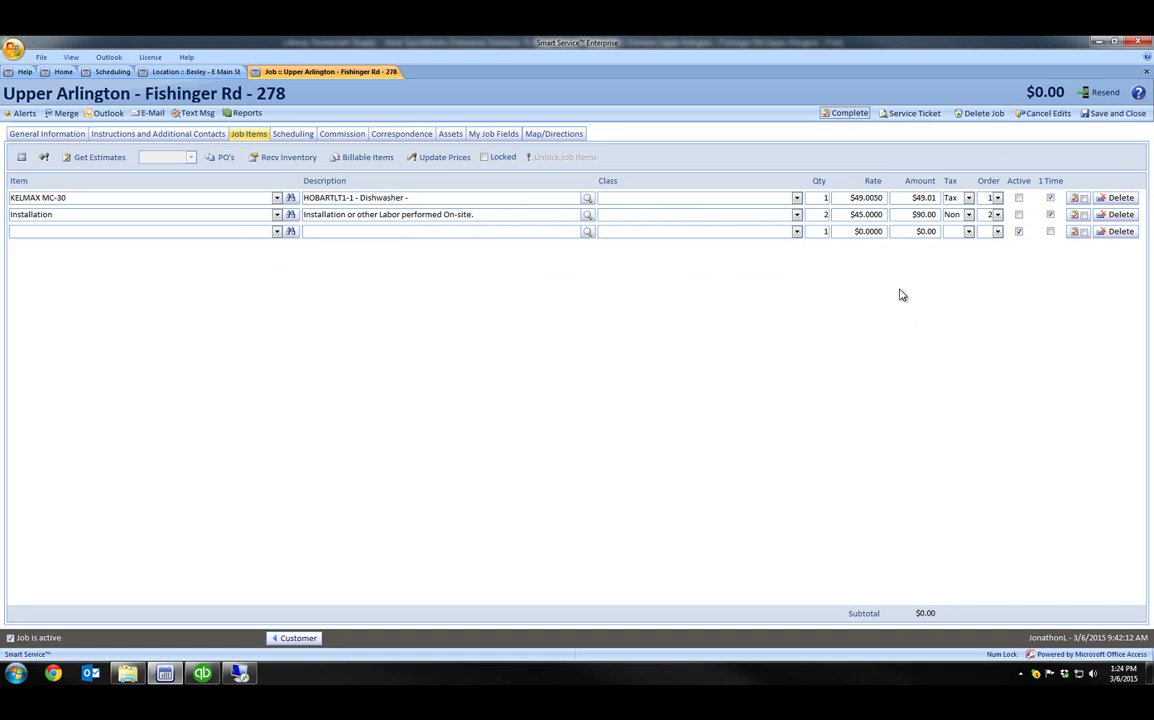
{"action": "left_click", "coordinate": [1103, 114]}
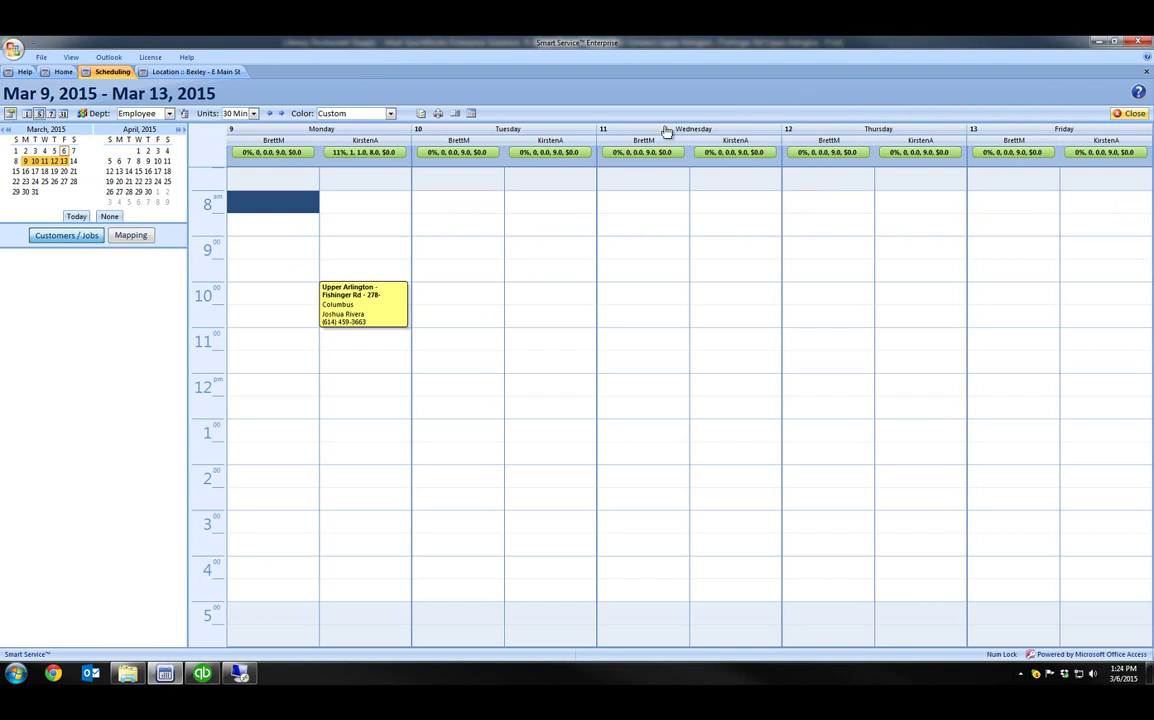
Step: Open the Monday, March 9 Upper Arlington job and add the STAR836TA item, searching the item list for "therm"
{"action": "left_click", "coordinate": [328, 305]}
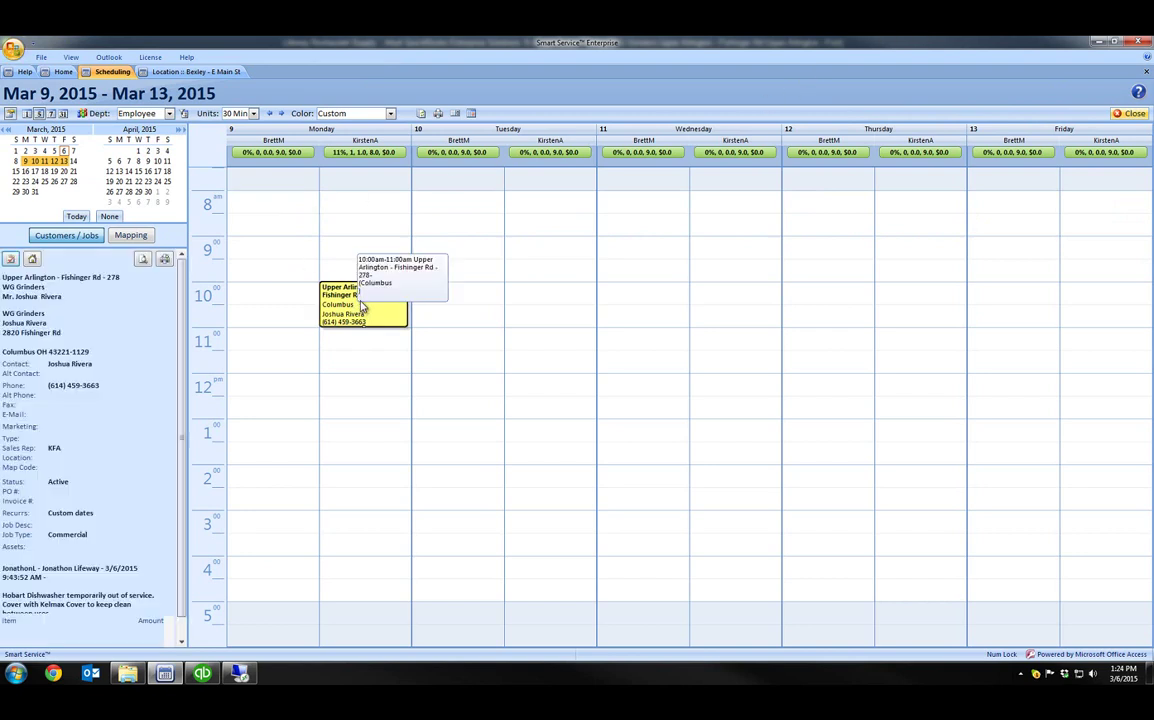
{"action": "double_click", "coordinate": [363, 305]}
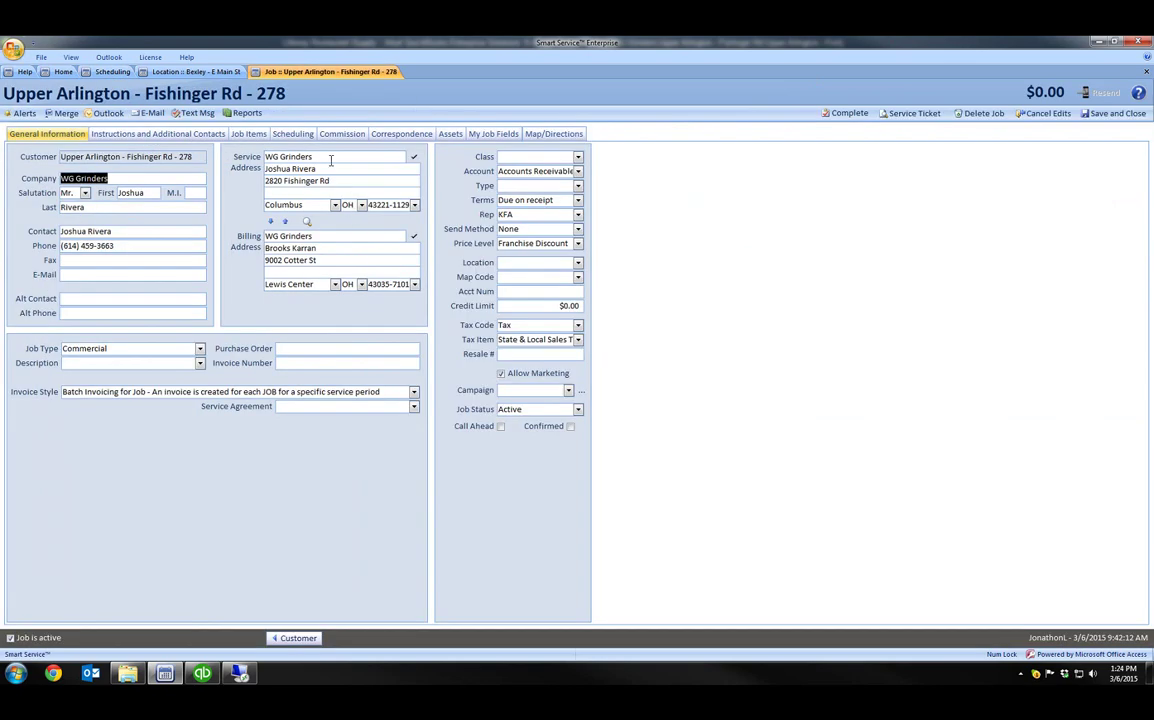
{"action": "left_click", "coordinate": [255, 134]}
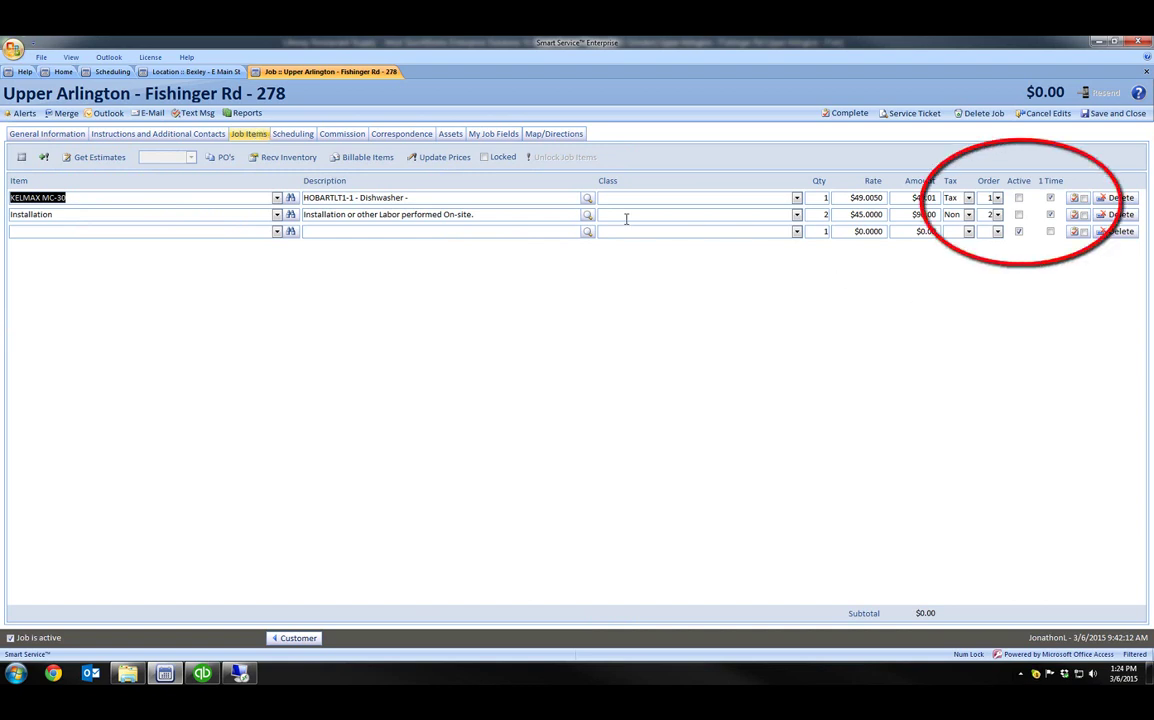
{"action": "left_click", "coordinate": [290, 232]}
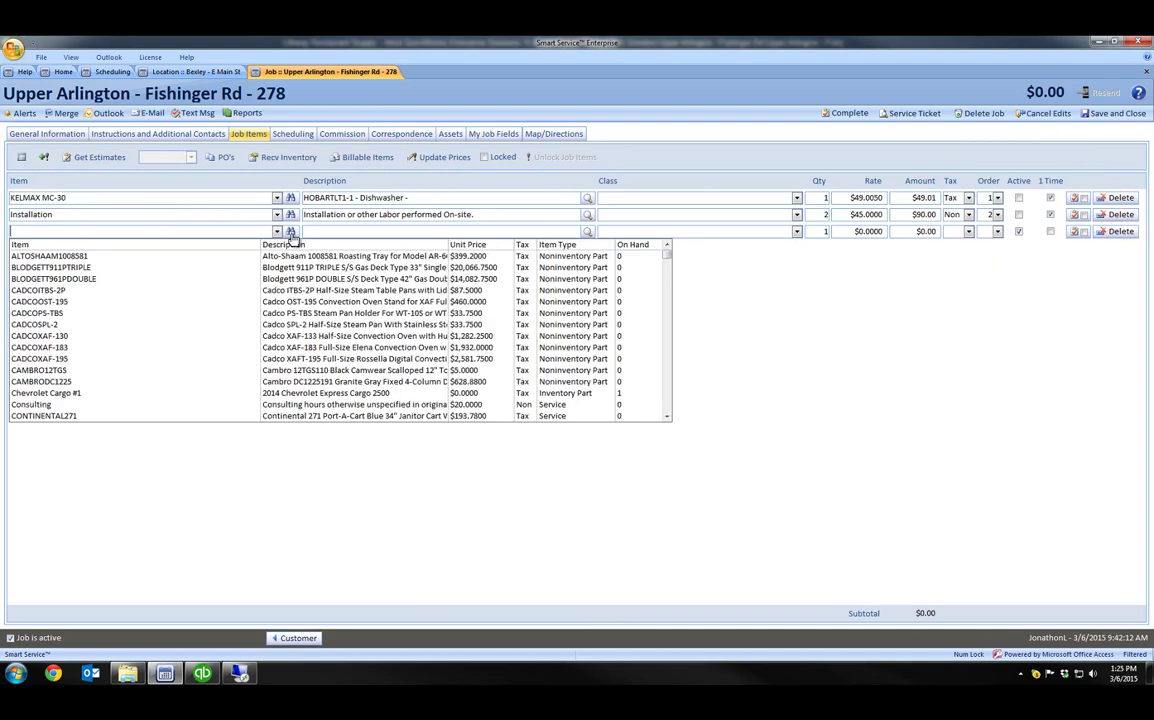
{"action": "left_click", "coordinate": [290, 232]}
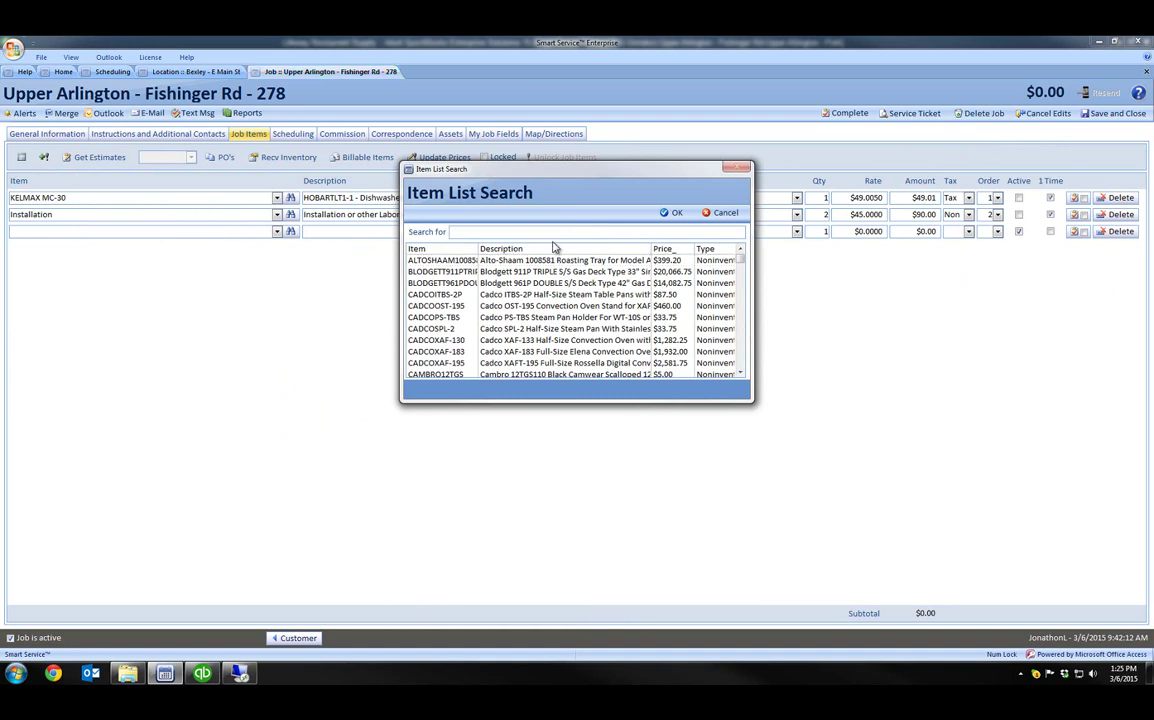
{"action": "type", "text": "therm"}
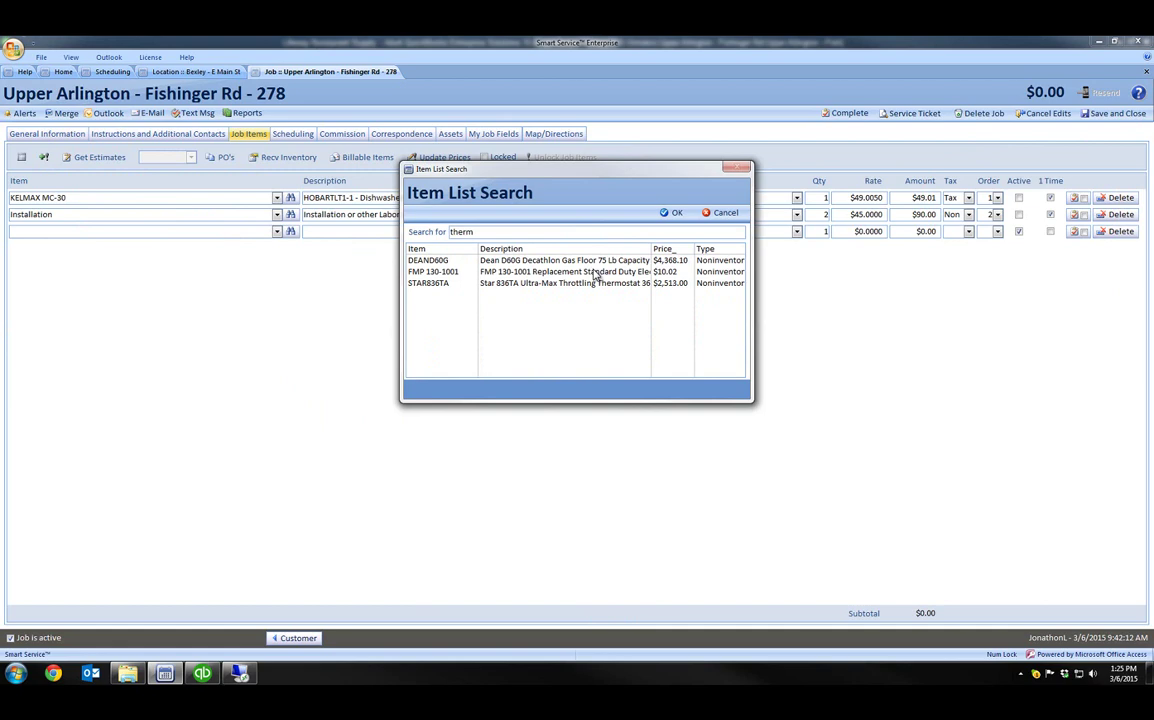
{"action": "double_click", "coordinate": [594, 284]}
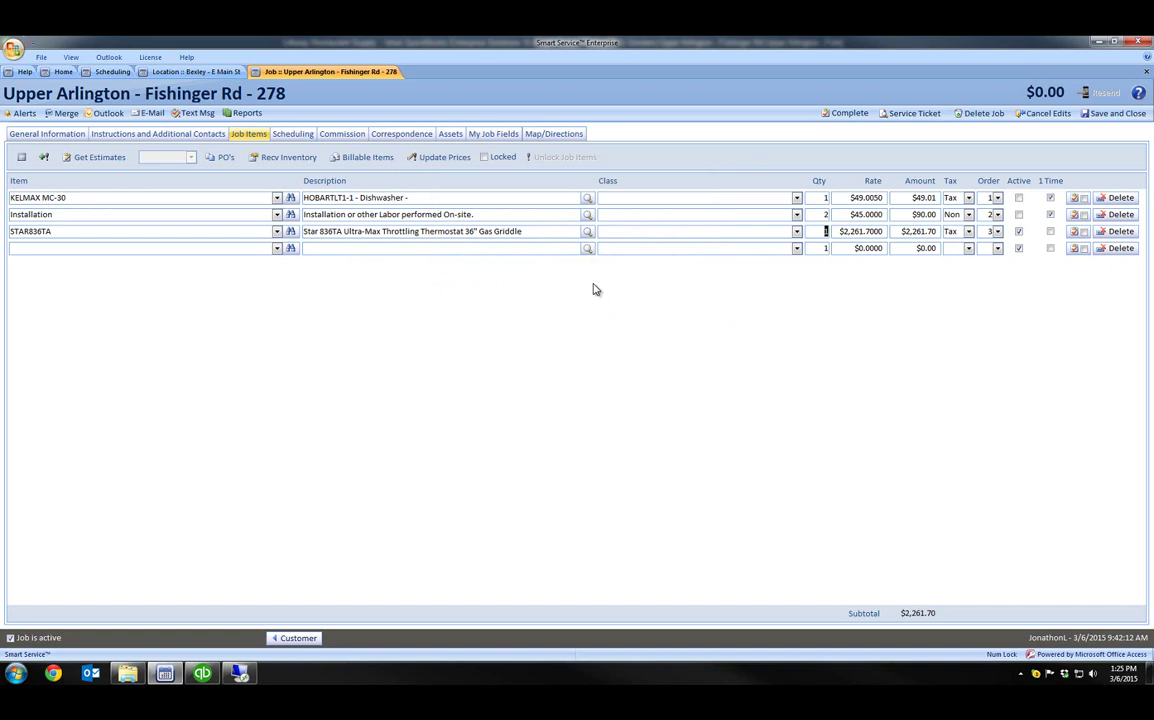
Step: Post the Upper Arlington job's 3/9/2015 work order as completed and switch to QuickBooks
{"action": "left_click", "coordinate": [849, 113]}
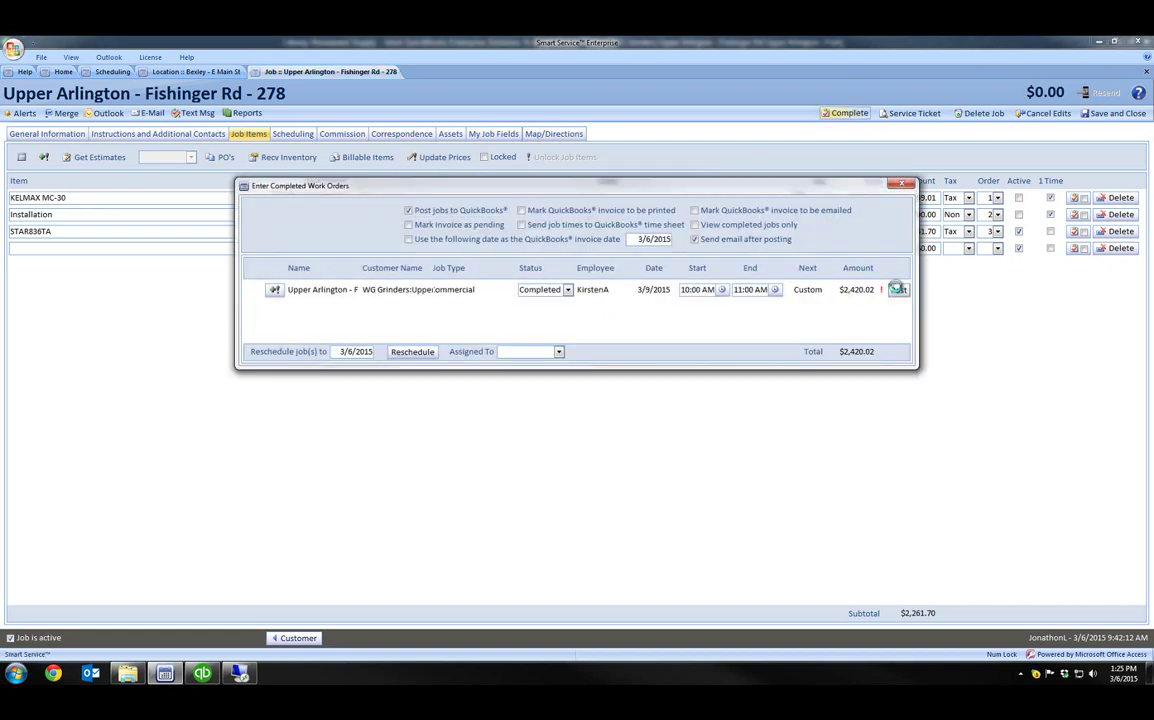
{"action": "left_click", "coordinate": [898, 289]}
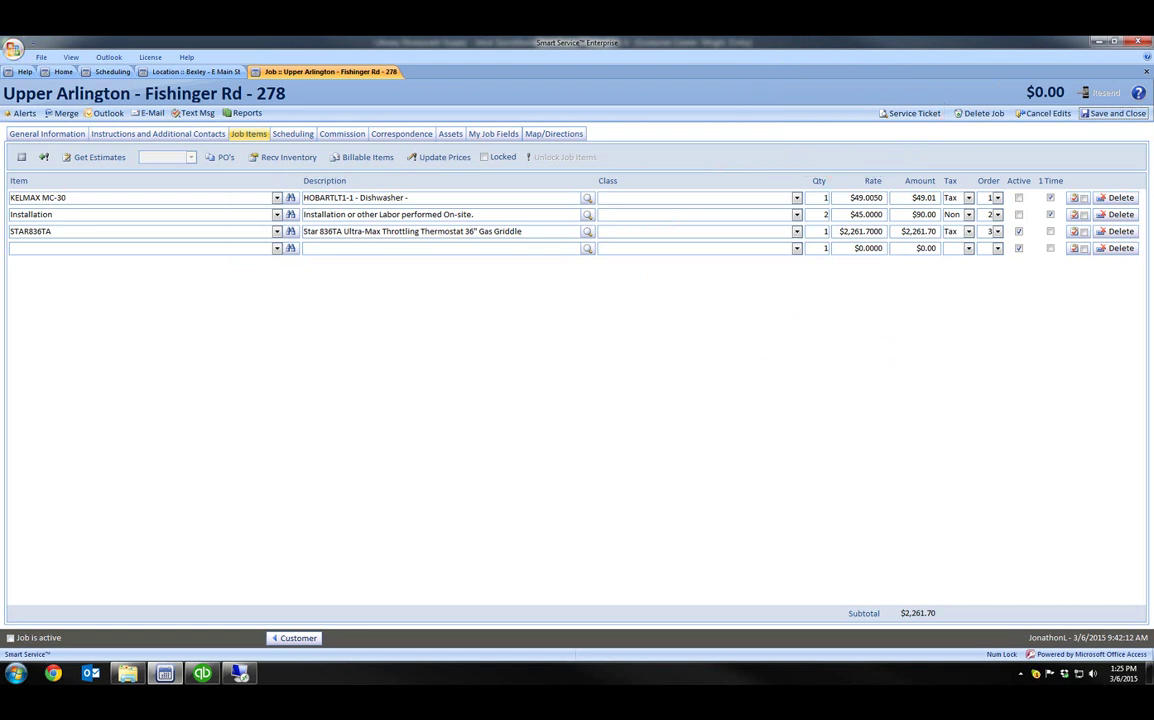
{"action": "key", "text": "alt+Tab"}
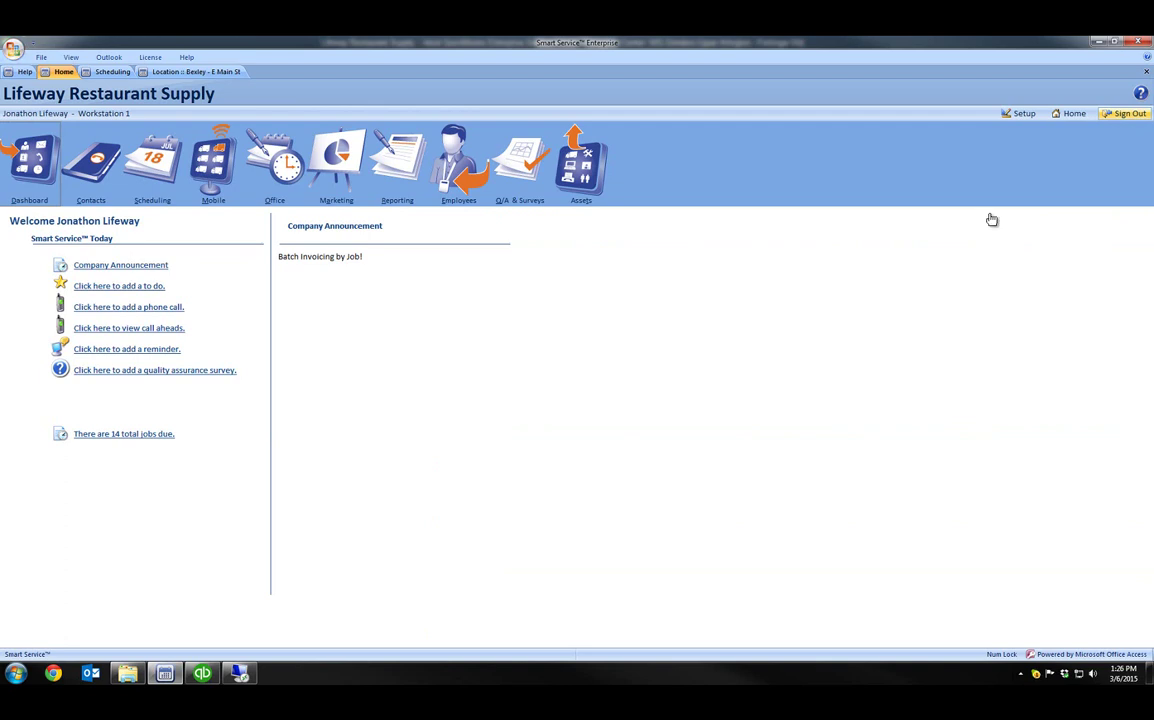
Step: Set the QuickBooks invoice date for batch invoices to 3/9/2015 and post the WG Grinders Upper Arlington batch invoice
{"action": "left_click", "coordinate": [288, 163]}
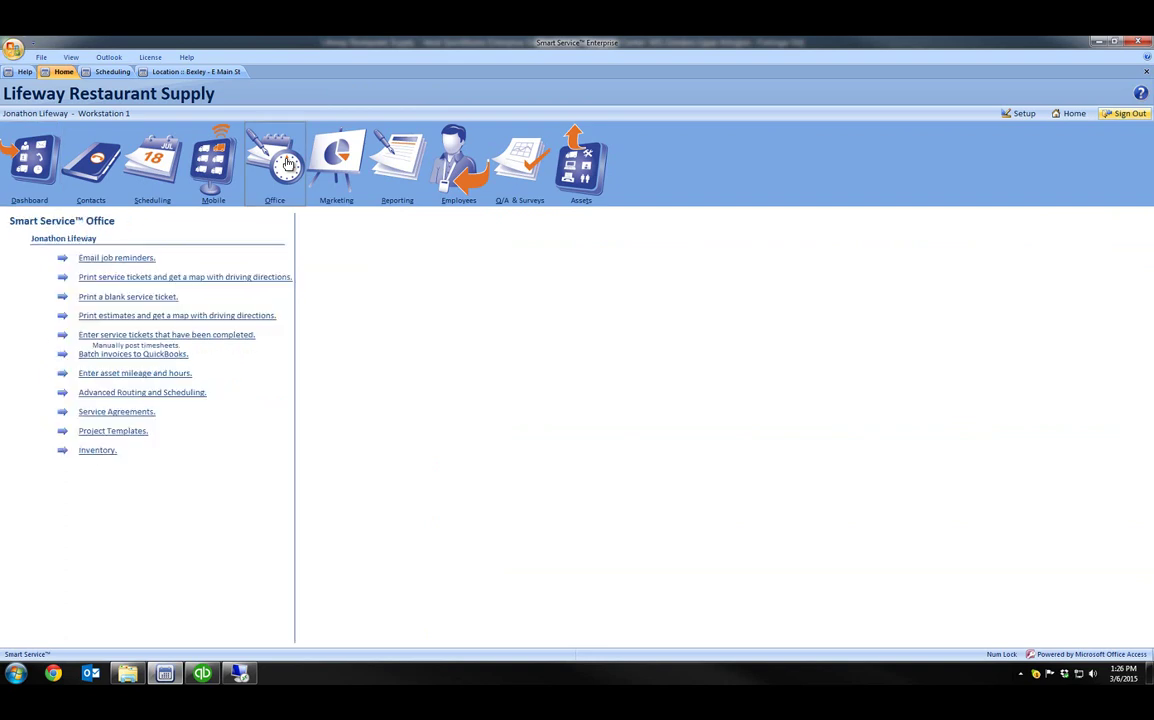
{"action": "left_click", "coordinate": [181, 356]}
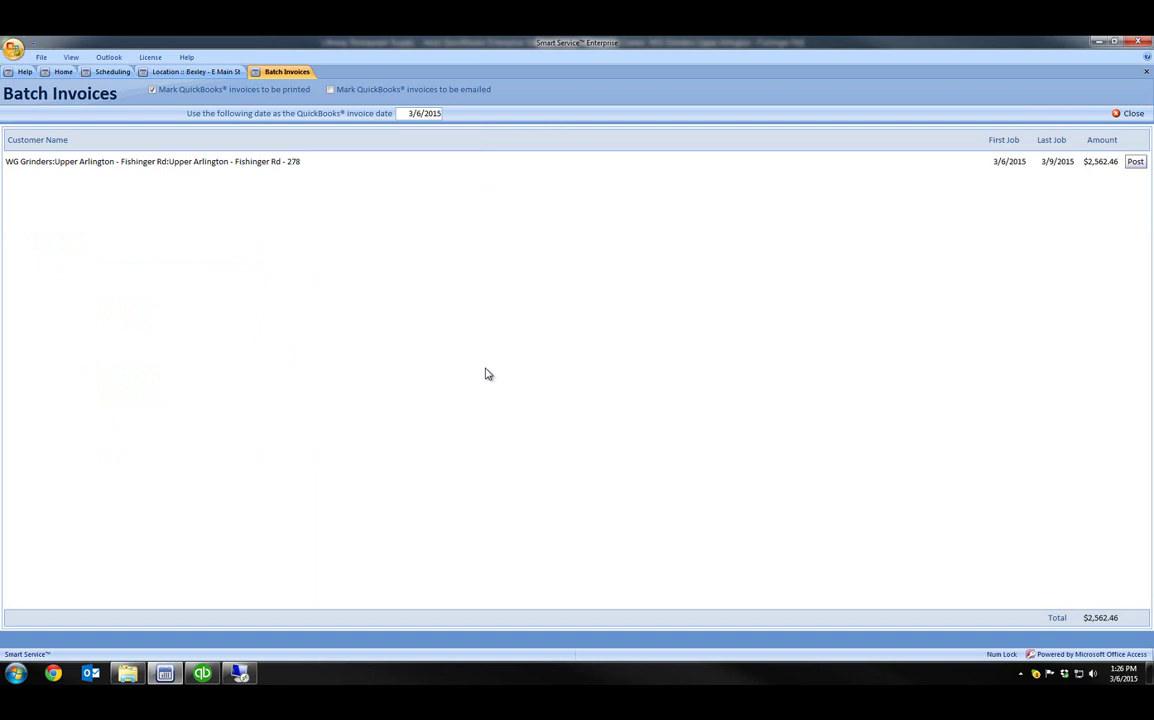
{"action": "left_click", "coordinate": [436, 113]}
{"action": "left_click", "coordinate": [449, 113]}
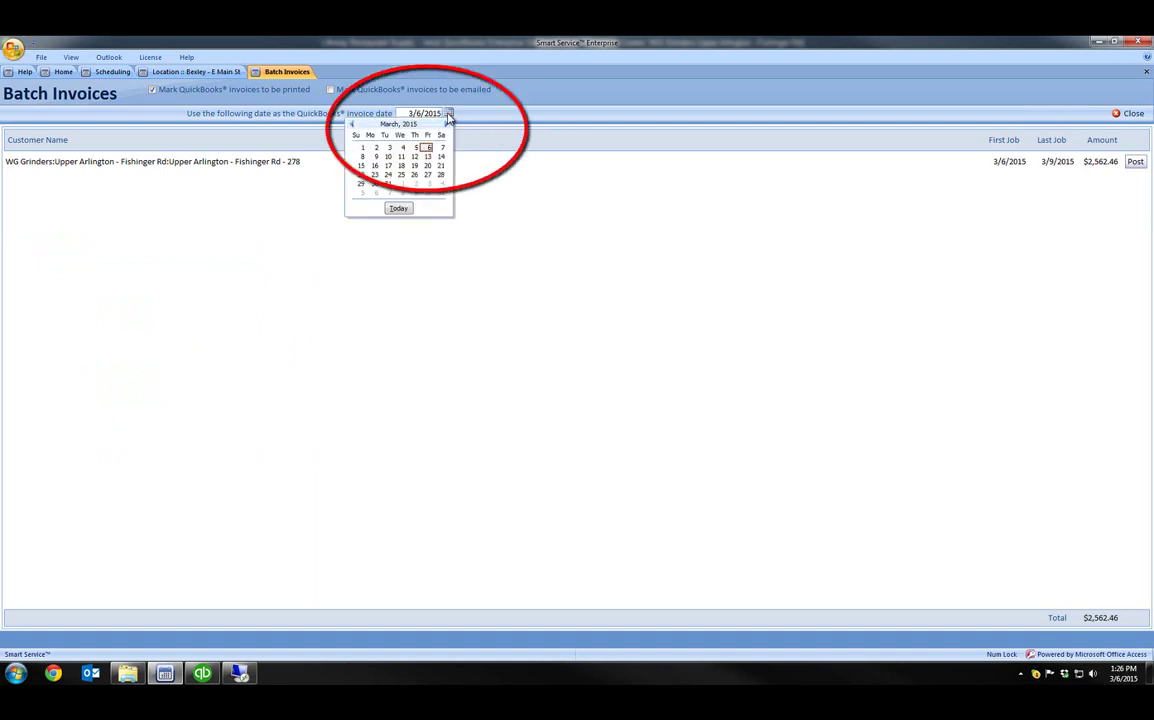
{"action": "left_click", "coordinate": [376, 156]}
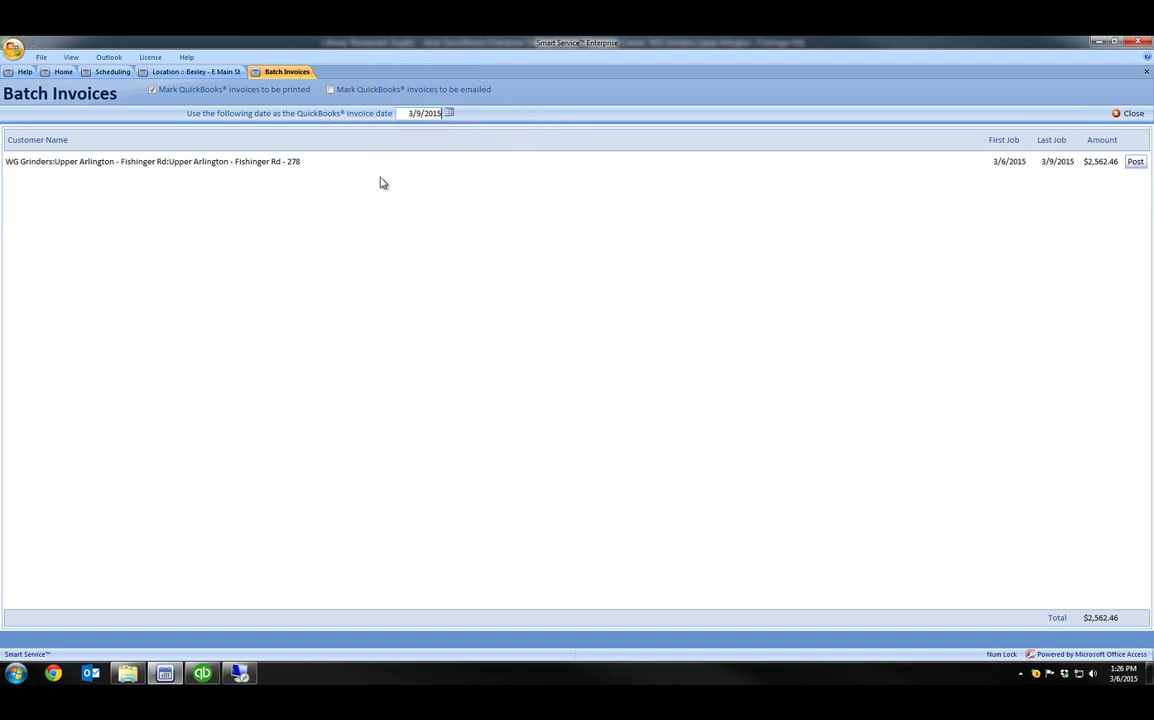
{"action": "left_click", "coordinate": [1136, 163]}
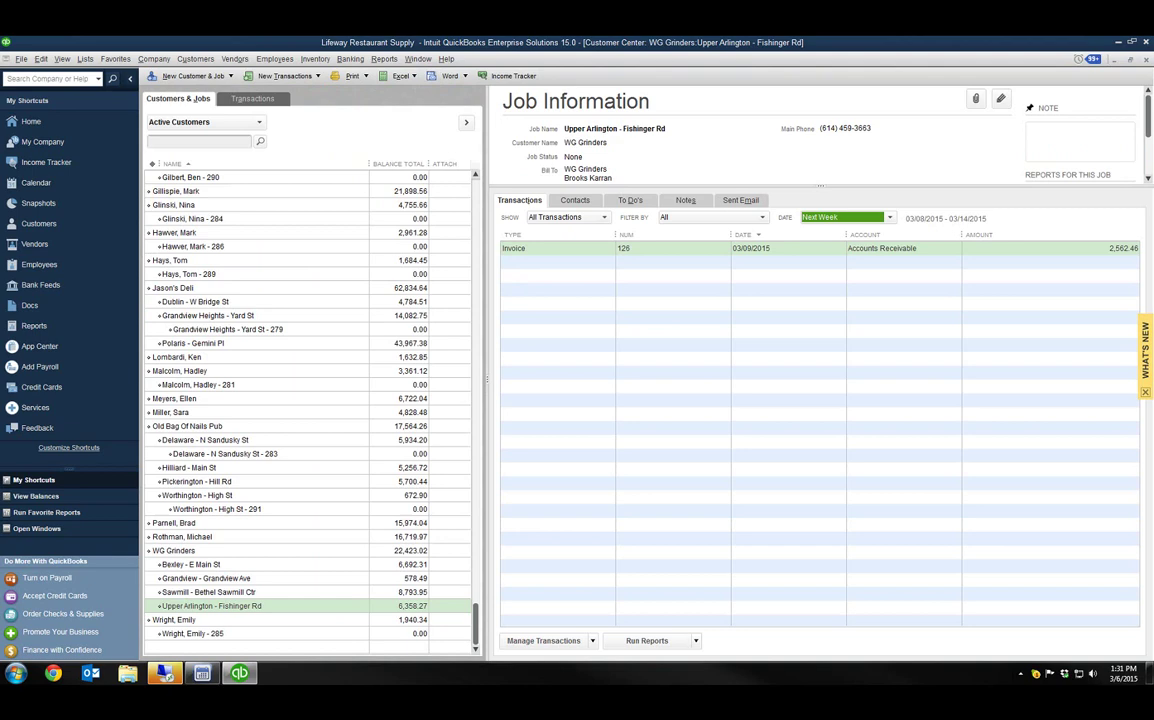
Step: View the Upper Arlington job's 03/09/2015 invoice in QuickBooks and return to Smart Service
{"action": "double_click", "coordinate": [679, 250]}
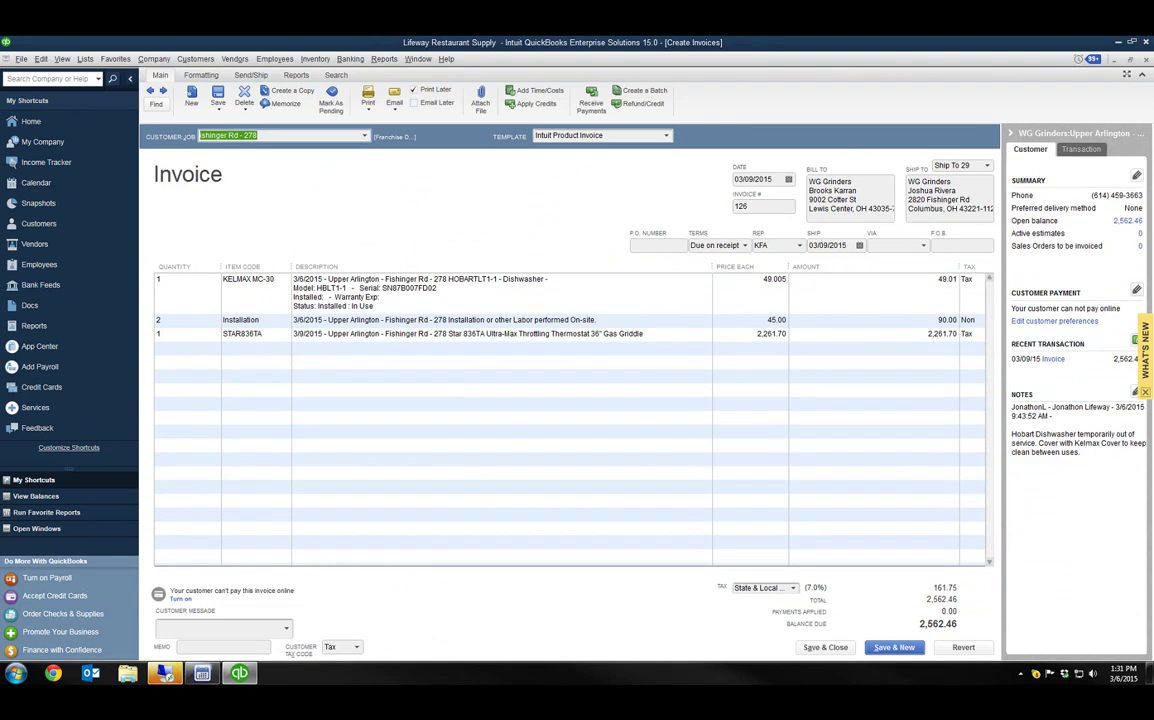
{"action": "left_click", "coordinate": [202, 673]}
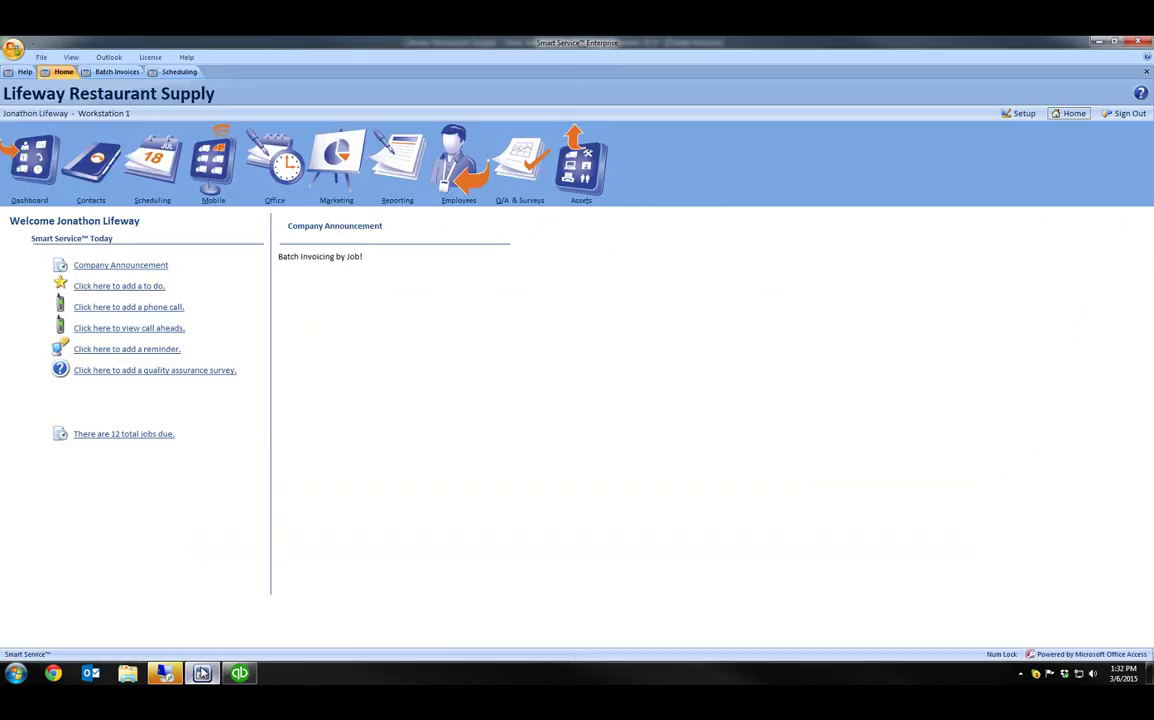